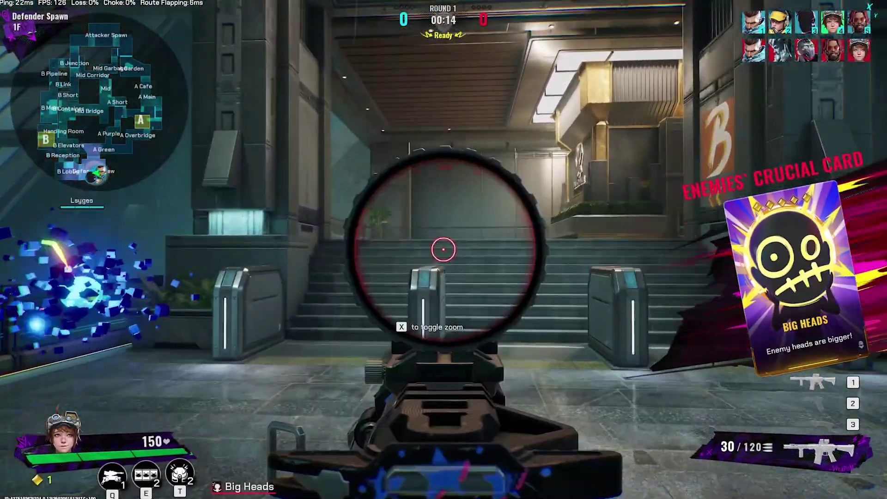
In FragPunk, aim down the scope, fire a short burst, and inspect the rifle
{"action": "left_click", "coordinate": [443, 250]}
{"action": "right_click", "coordinate": [444, 250]}
{"action": "key", "text": "f"}
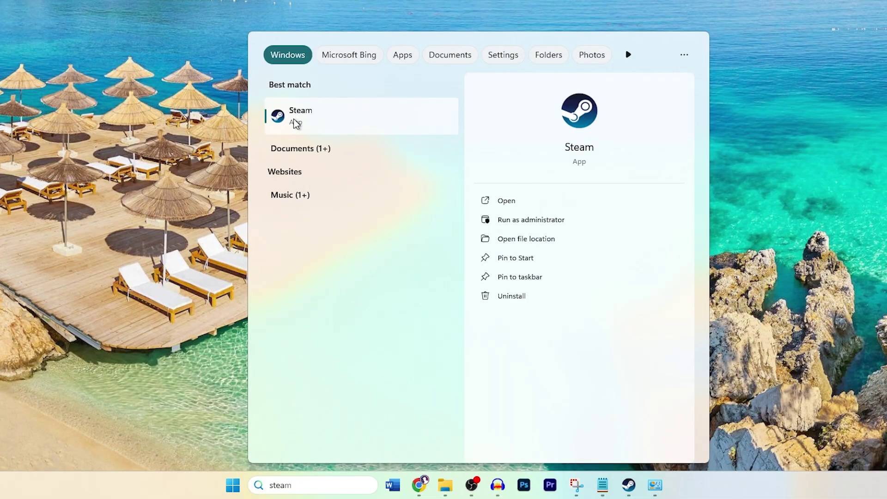
Bring up the launch options for the Steam best-match search result
{"action": "right_click", "coordinate": [299, 113]}
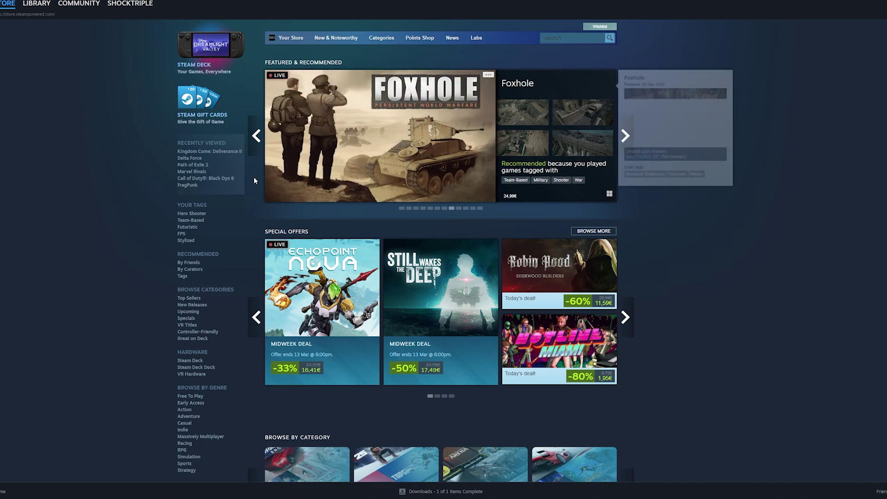
Switch Steam to the LIBRARY tab
{"action": "left_click", "coordinate": [39, 5]}
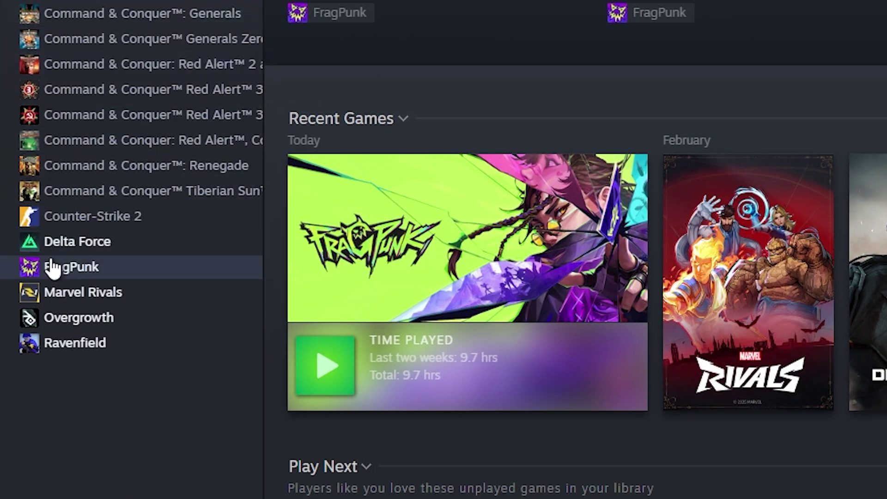
Open FragPunk's Properties from the library list and go to Installed Files
{"action": "right_click", "coordinate": [66, 272]}
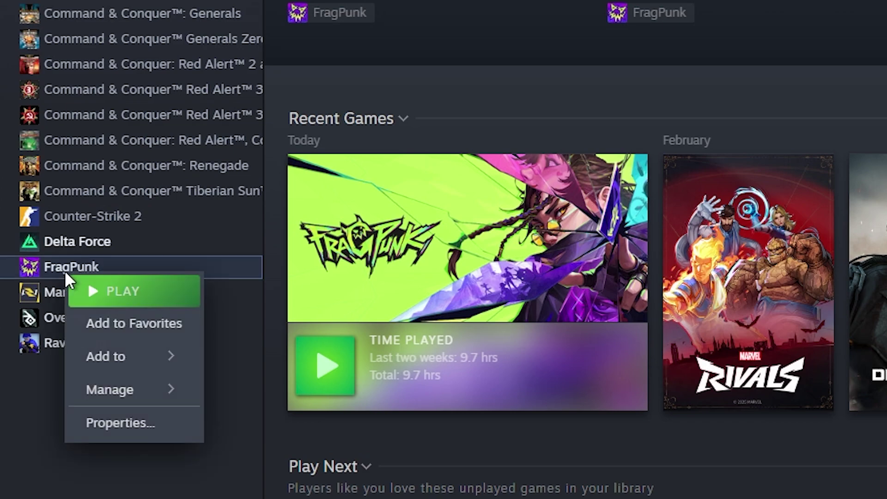
{"action": "left_click", "coordinate": [118, 424]}
{"action": "left_click", "coordinate": [210, 171]}
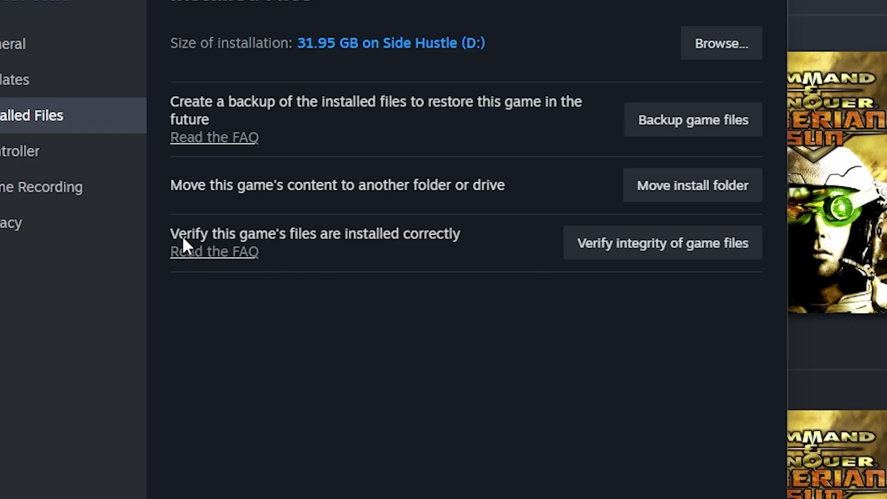
Run Verify integrity of game files for FragPunk
{"action": "left_click", "coordinate": [635, 256]}
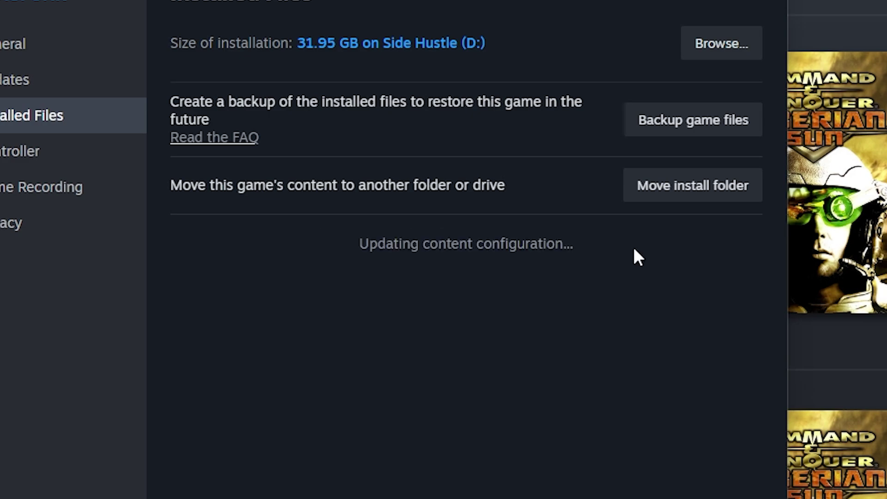